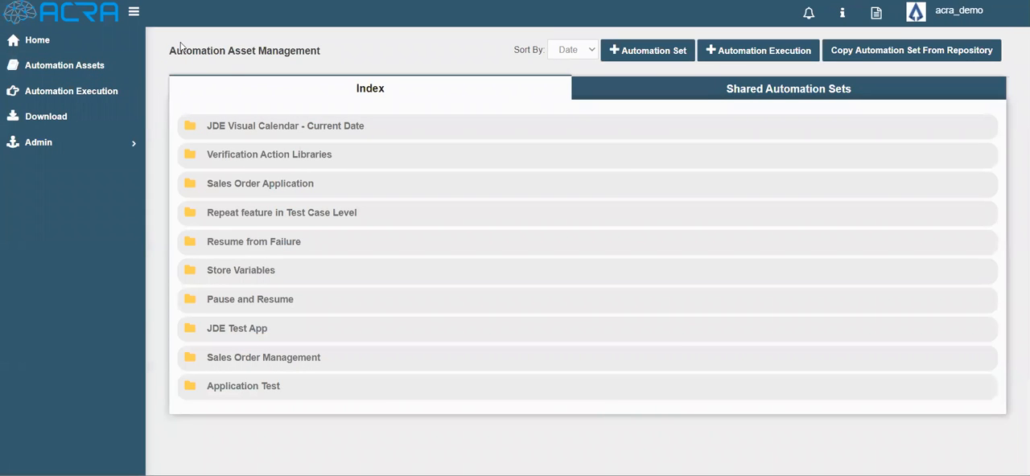
Expand the JDE Visual Calendar - Current Date automation set down to its test steps and open the Login step for editing
left_click(246, 127)
left_click(249, 157)
left_click(253, 181)
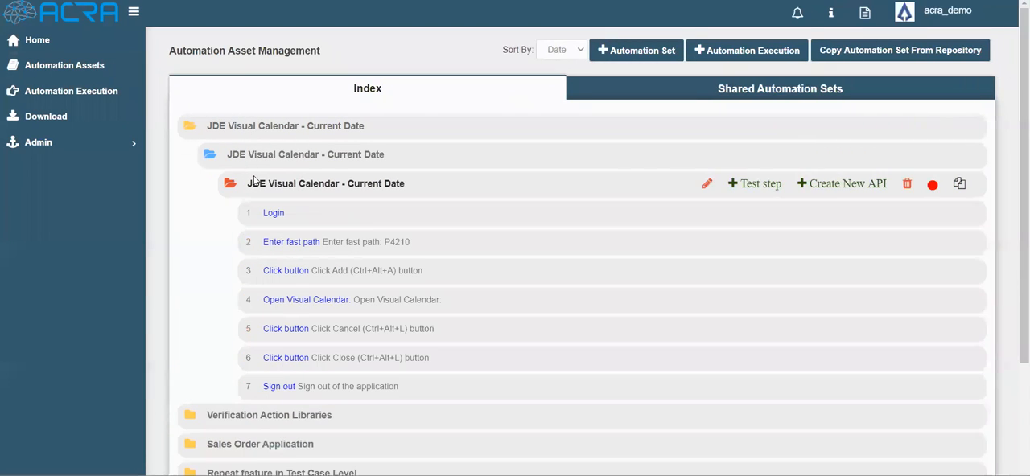
left_click(274, 213)
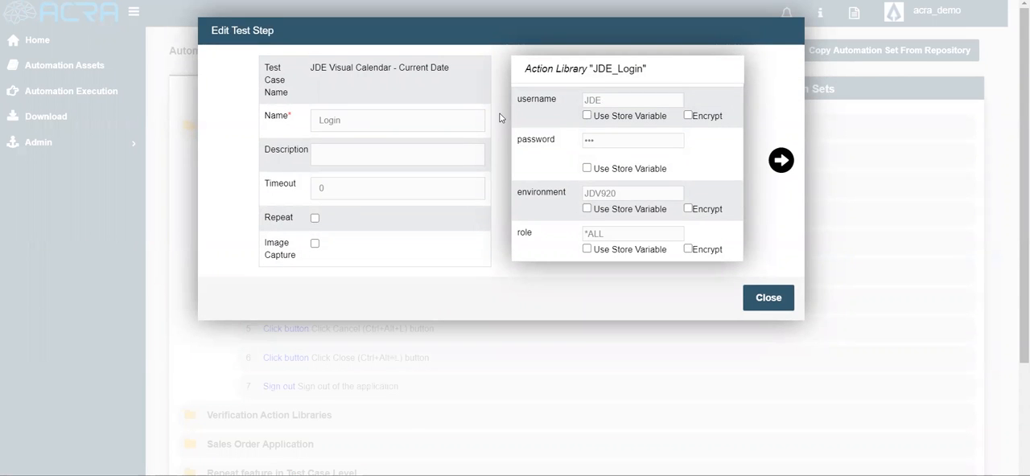
Look through the test steps that follow Login in the step editor and return to the Login step
left_click(781, 160)
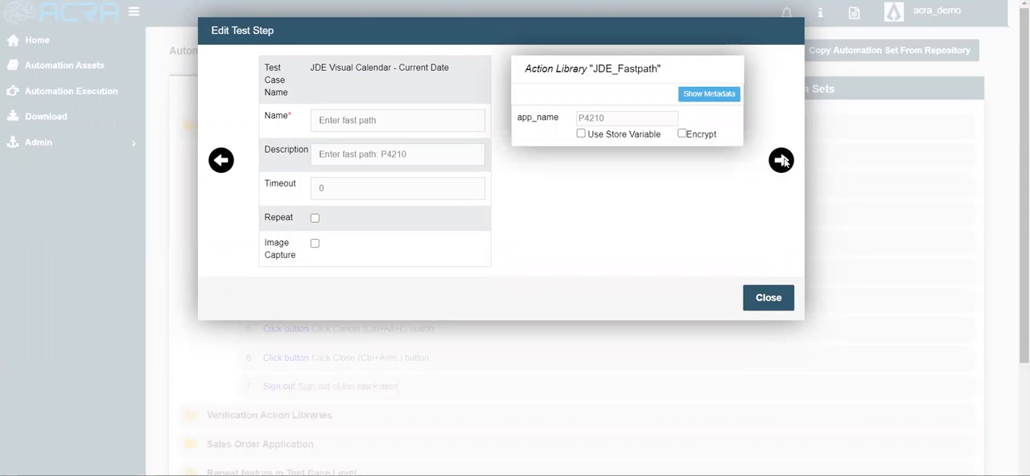
left_click(782, 160)
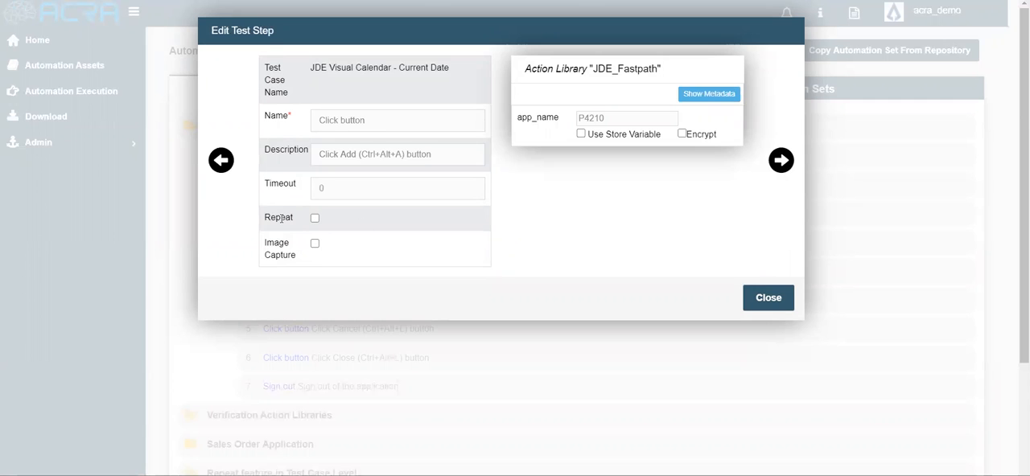
left_click(222, 162)
left_click(222, 162)
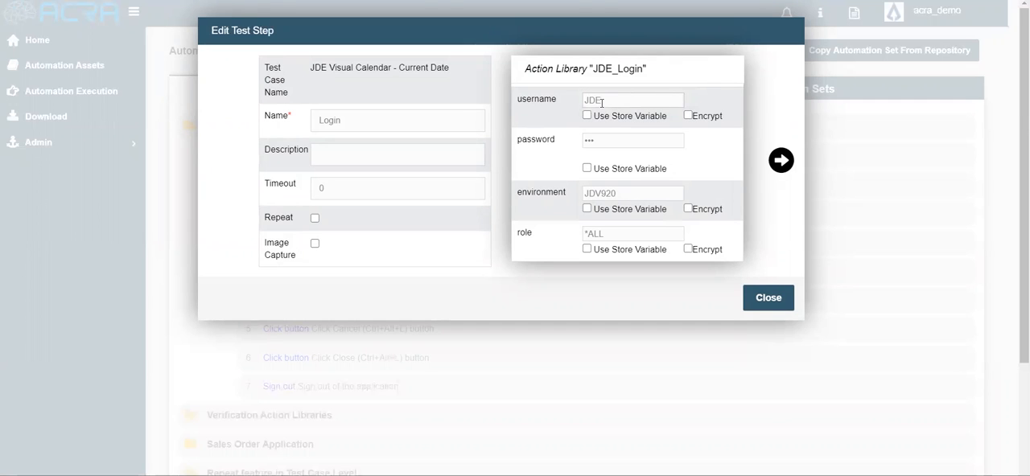
Enable encryption for the Login step's username value and close the step editor
left_click(602, 100)
left_click(694, 75)
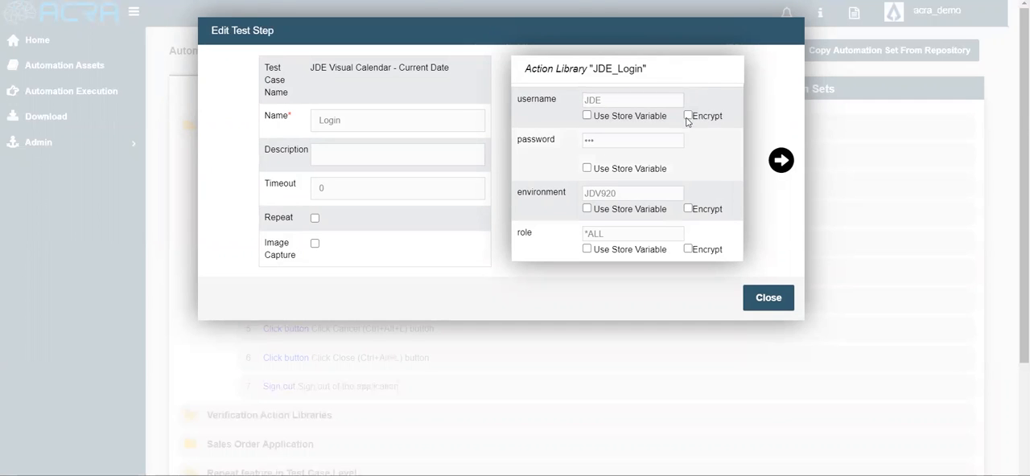
left_click(688, 117)
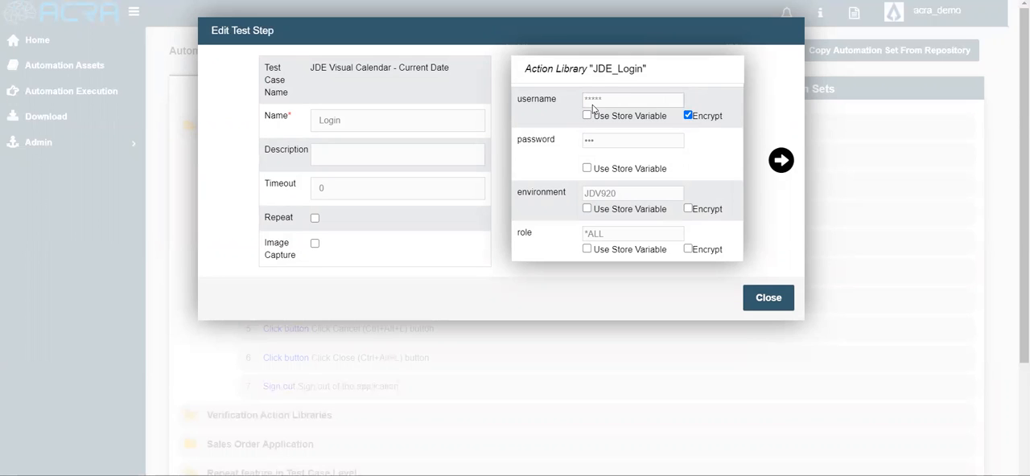
left_click(759, 301)
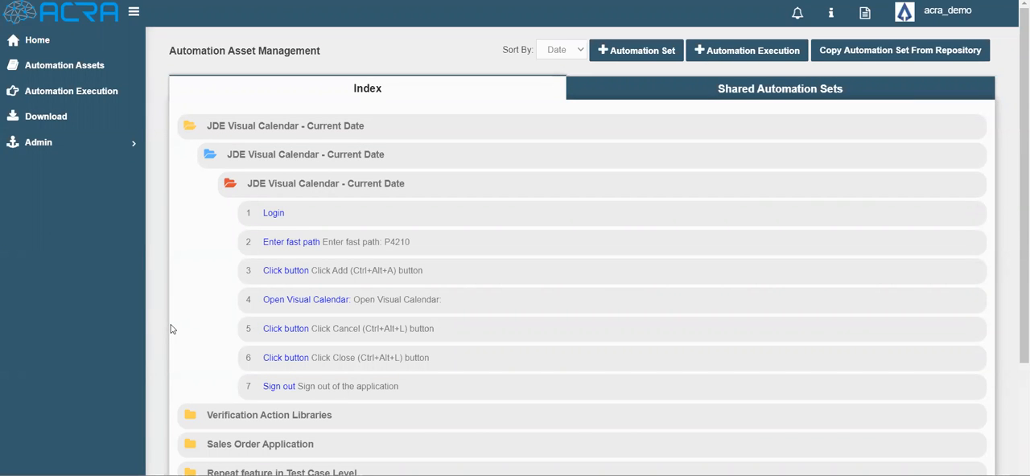
Start a new automation execution named Encrypting Test Data
left_click(748, 53)
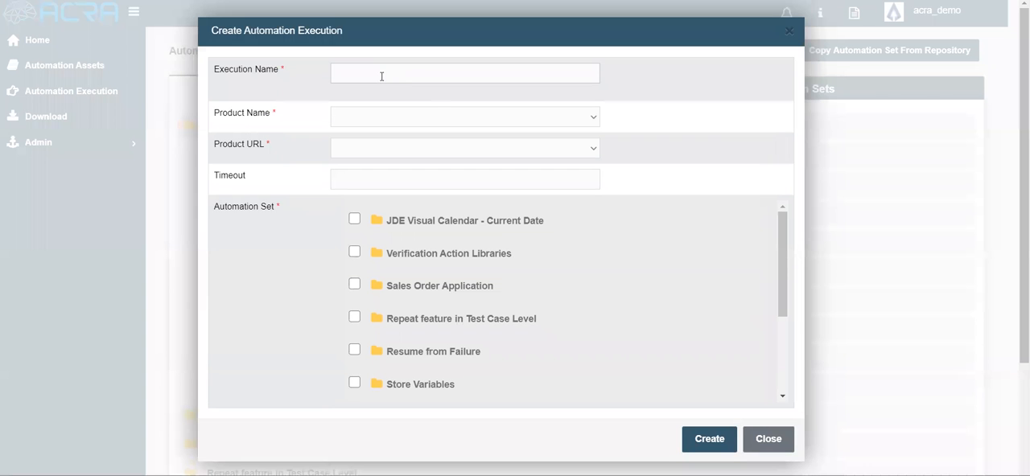
left_click(383, 75)
type("E")
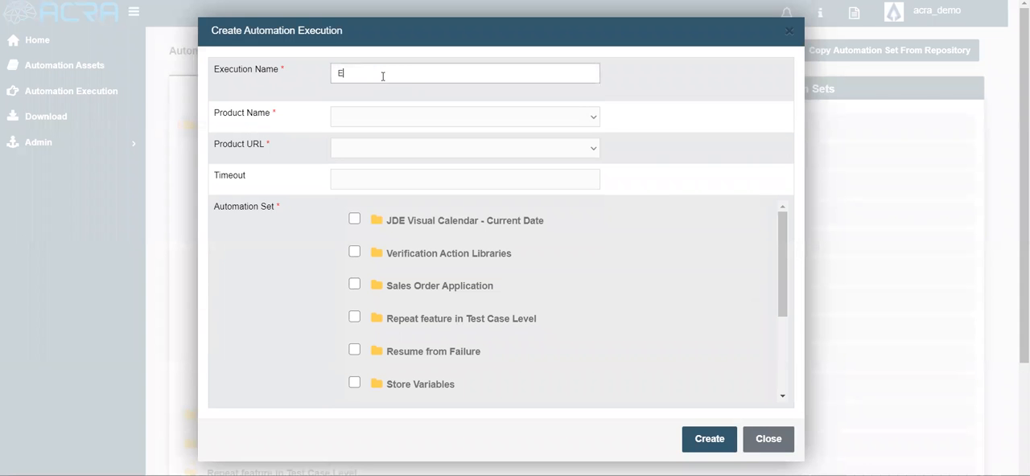
type("ncrypting Test Data")
left_click(375, 124)
left_click(368, 136)
left_click(358, 151)
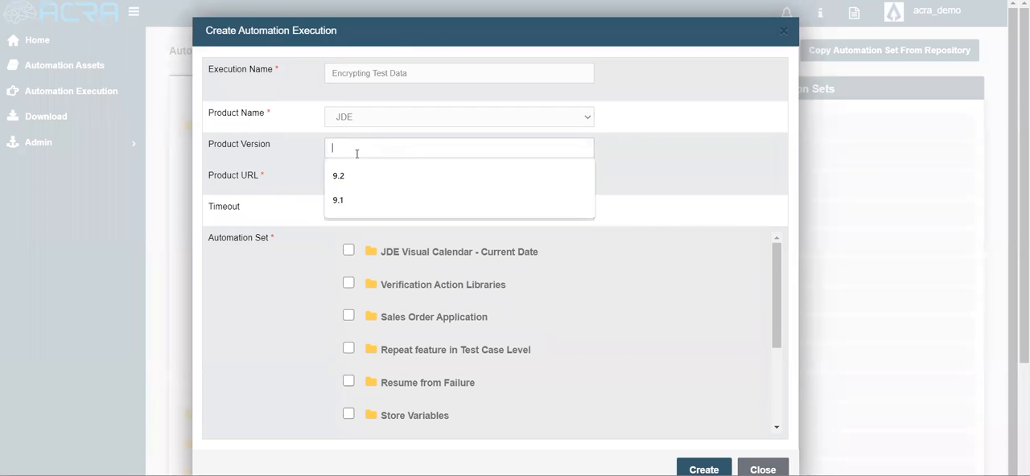
left_click(351, 176)
left_click(350, 185)
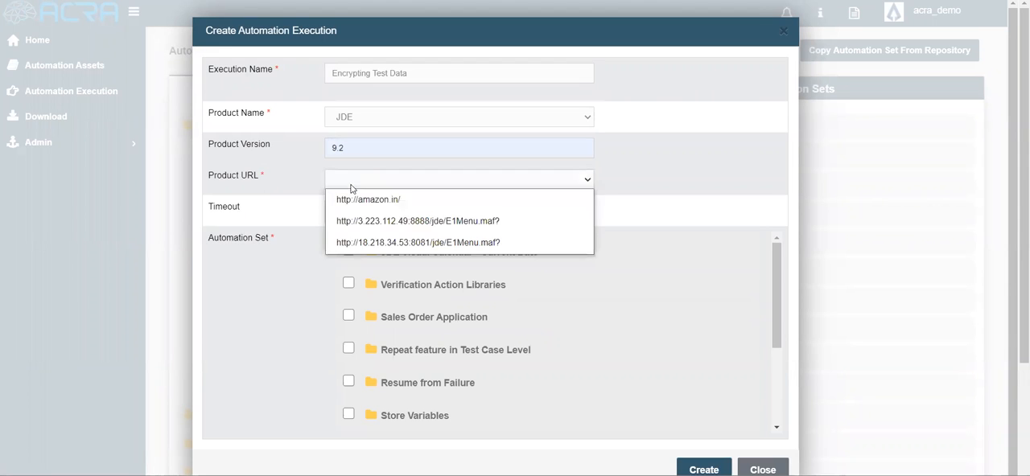
left_click(357, 219)
left_click(347, 178)
left_click(351, 239)
Create the execution with the JDE Visual Calendar - Current Date automation set, declining to save the password in the browser
left_click(348, 251)
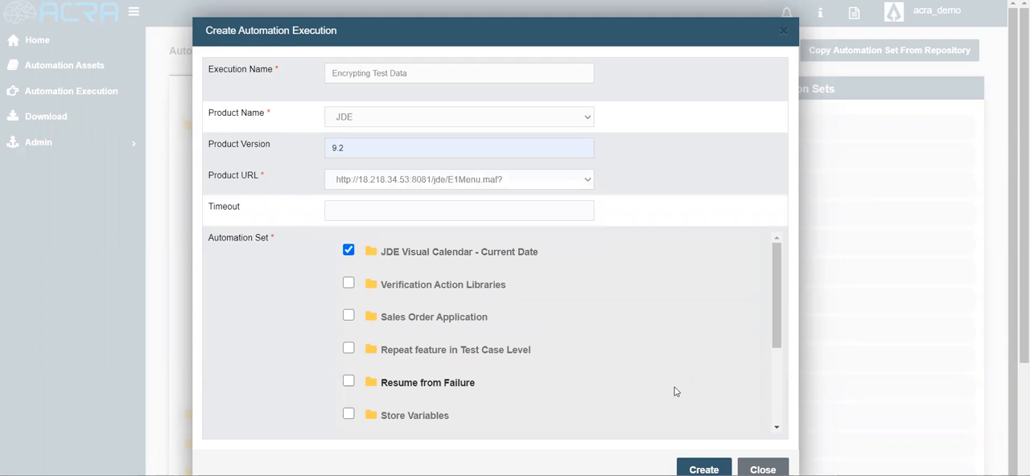
left_click(703, 469)
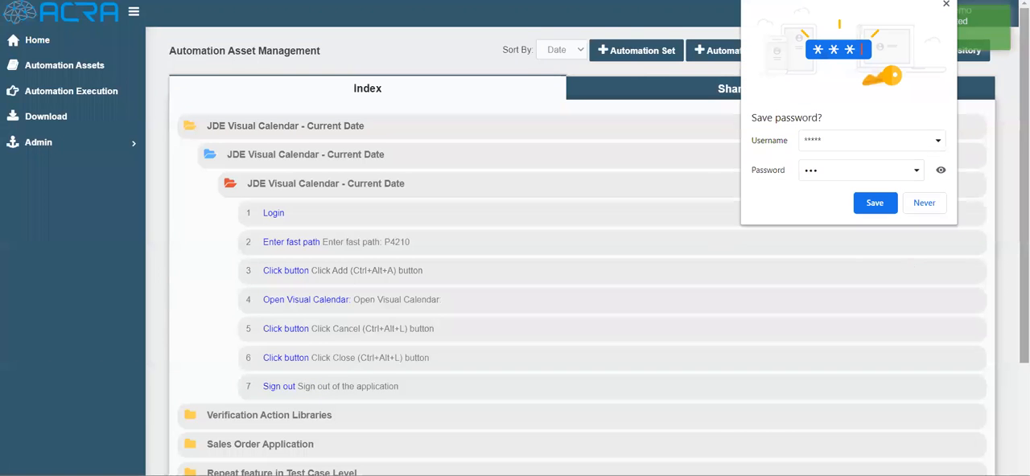
left_click(923, 207)
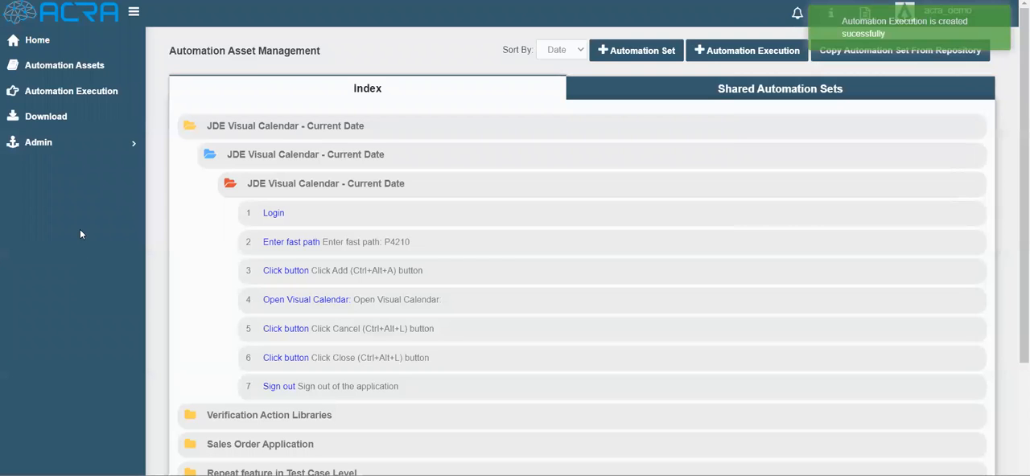
Open the list of automation executions and locate the Encrypting Test Data entry
left_click(54, 95)
left_click_drag(226, 169, 308, 167)
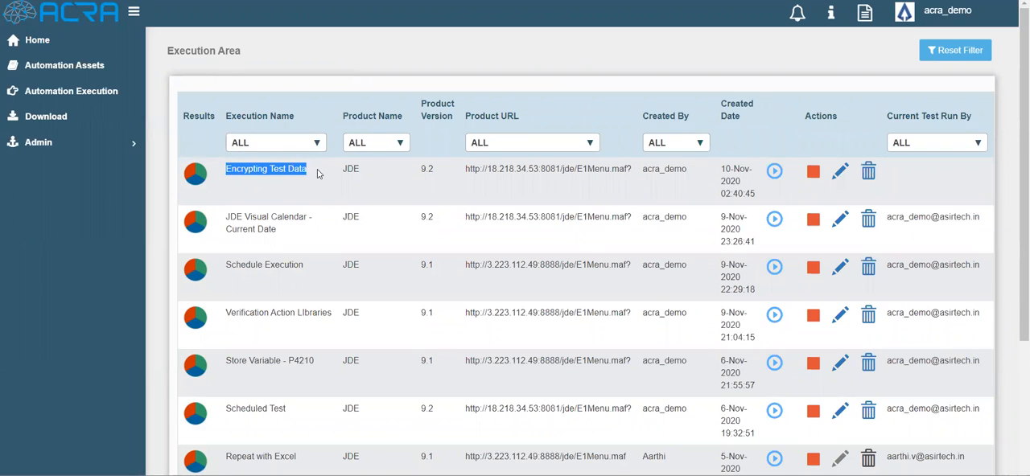
left_click(319, 176)
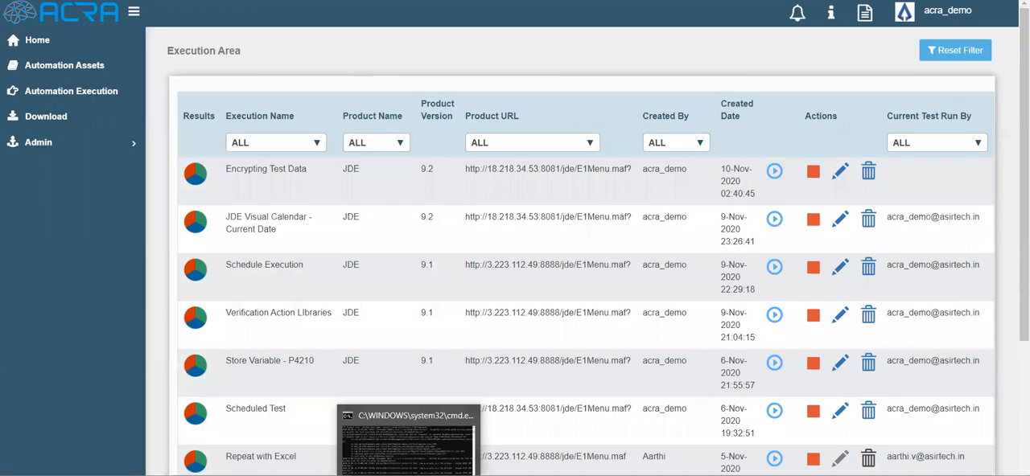
Check the ACRA Execution Engine and its command console, and return to the execution list
left_click(409, 474)
left_click(436, 475)
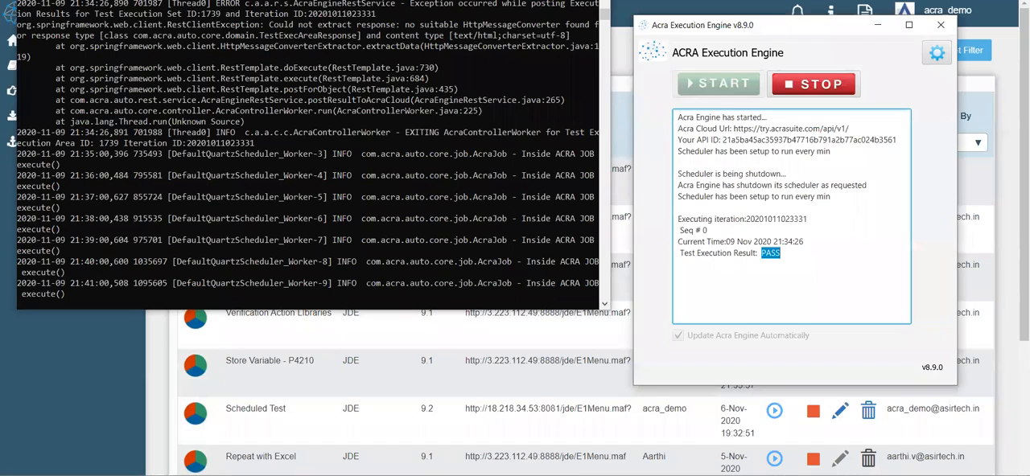
left_click(152, 418)
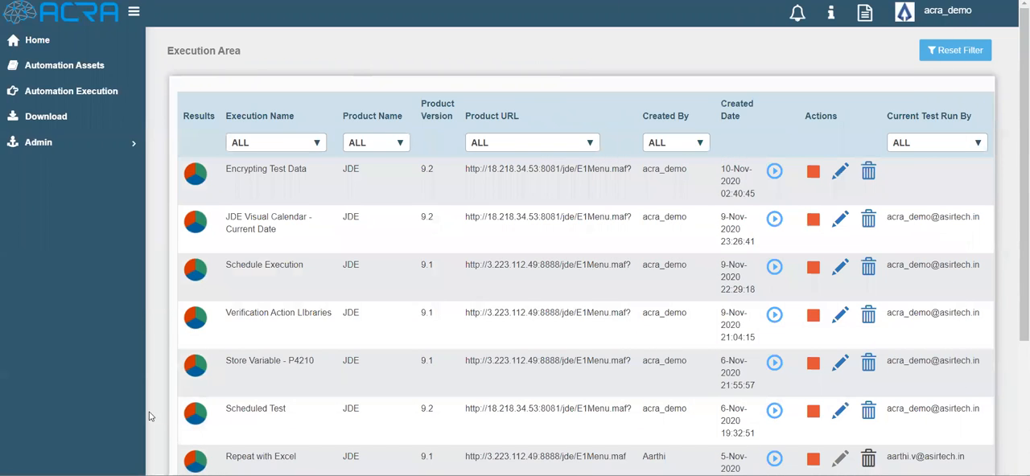
Run Encrypting Test Data immediately as new iteration Run 1_Chrome in Chrome 71.0.3578.98 with the JDE Visual Calendar - Current Date set
left_click(773, 171)
left_click(350, 159)
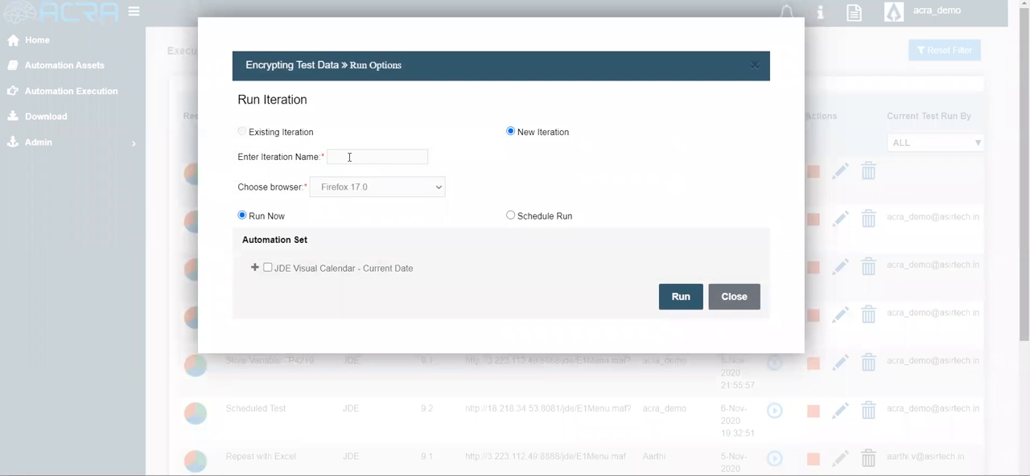
left_click(359, 177)
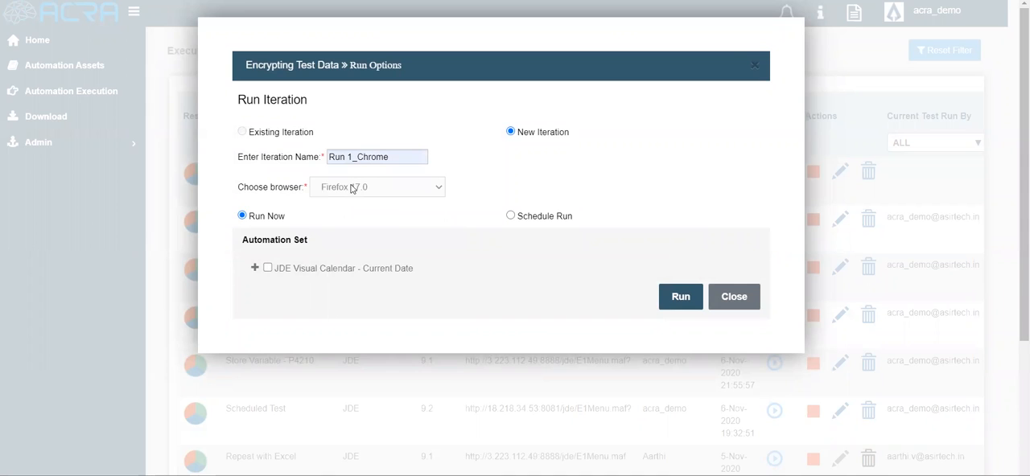
left_click(354, 186)
left_click(361, 225)
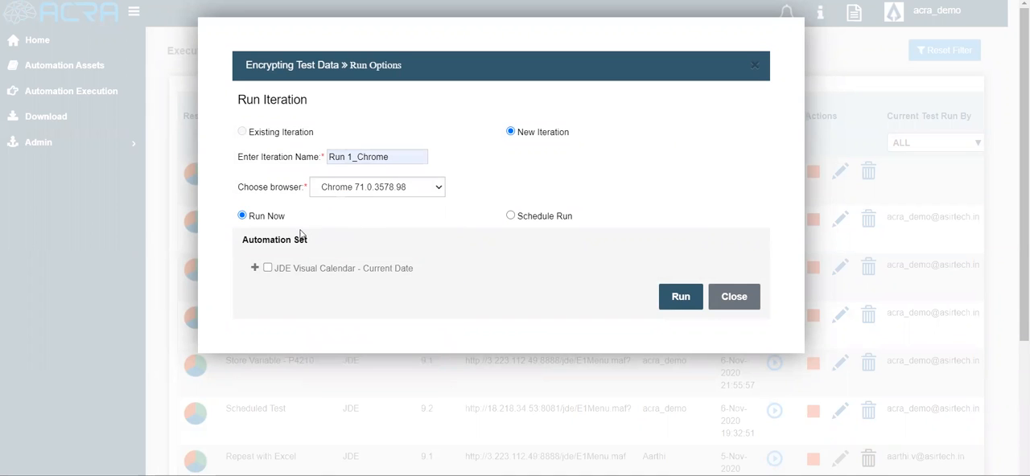
left_click(268, 268)
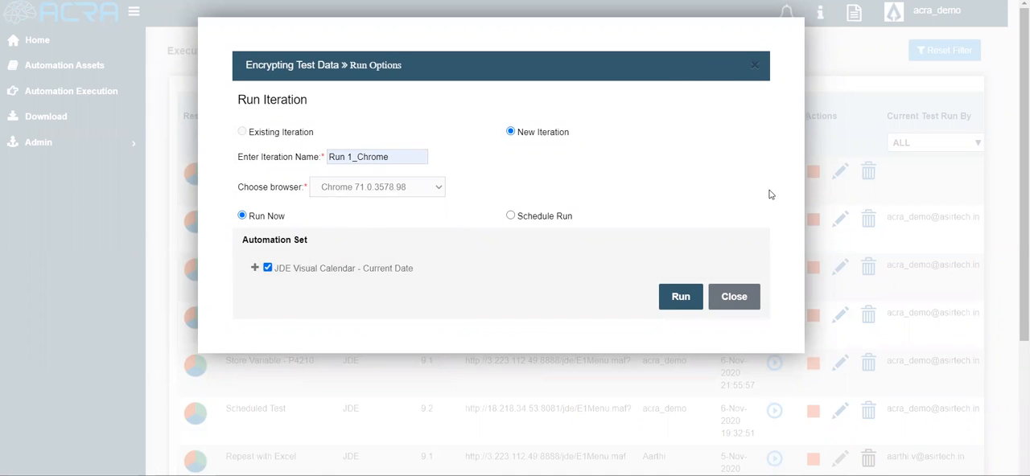
left_click(680, 297)
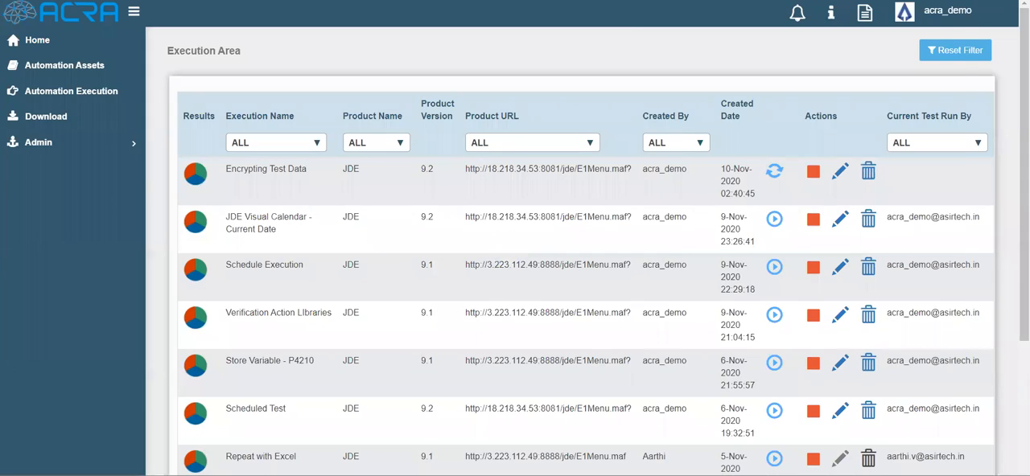
Start the ACRA Execution Engine, check the run's result in its log, and return to the execution list
left_click(731, 86)
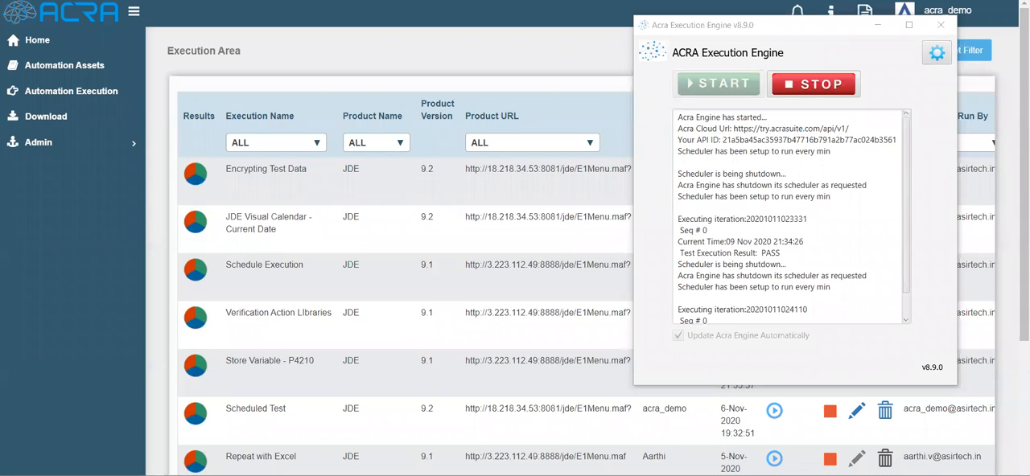
double_click(768, 316)
left_click(765, 279)
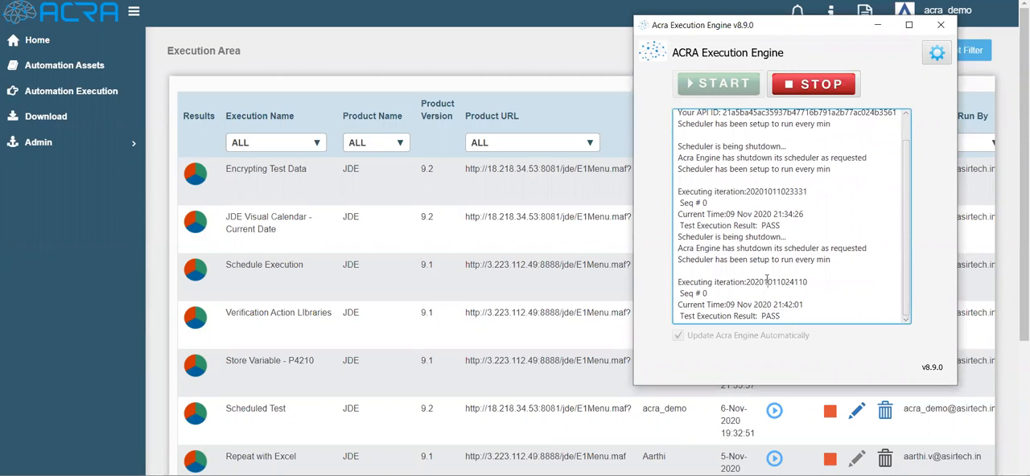
left_click(54, 334)
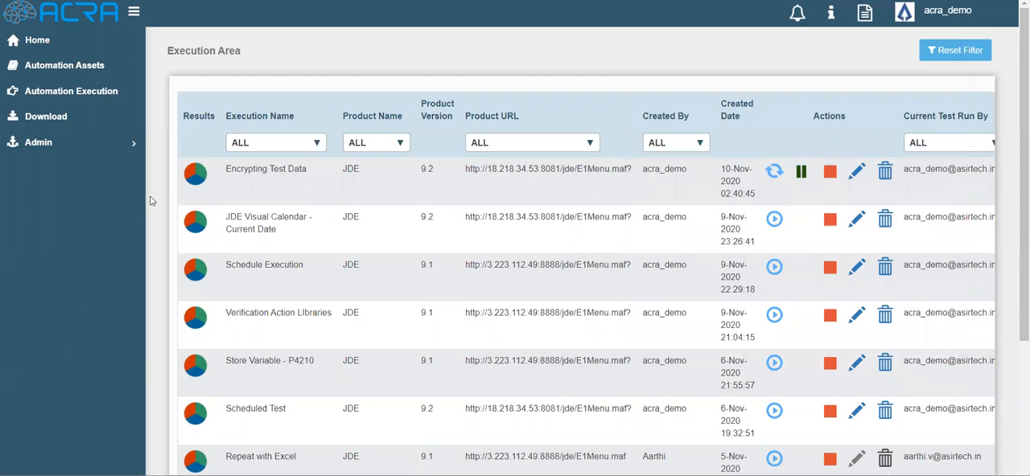
Open the Run 1_Chrome results of Encrypting Test Data and expand the JDE Visual Calendar - Current Date set to its test steps
left_click(191, 178)
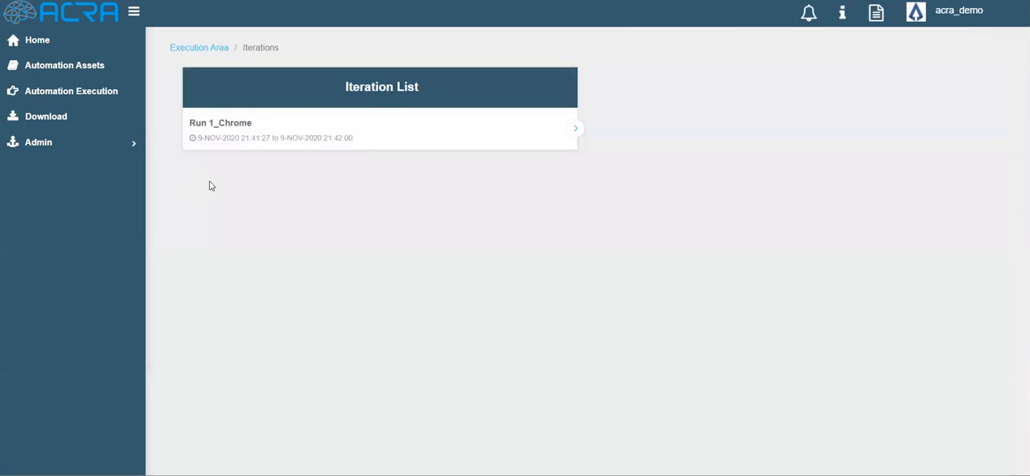
left_click(579, 130)
left_click(547, 220)
left_click(549, 241)
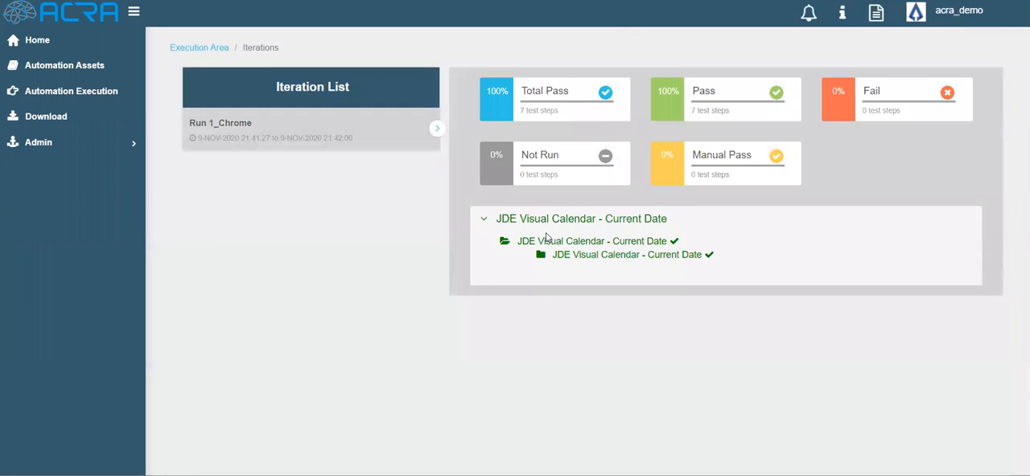
left_click(575, 255)
scroll(575, 258, "down", 2)
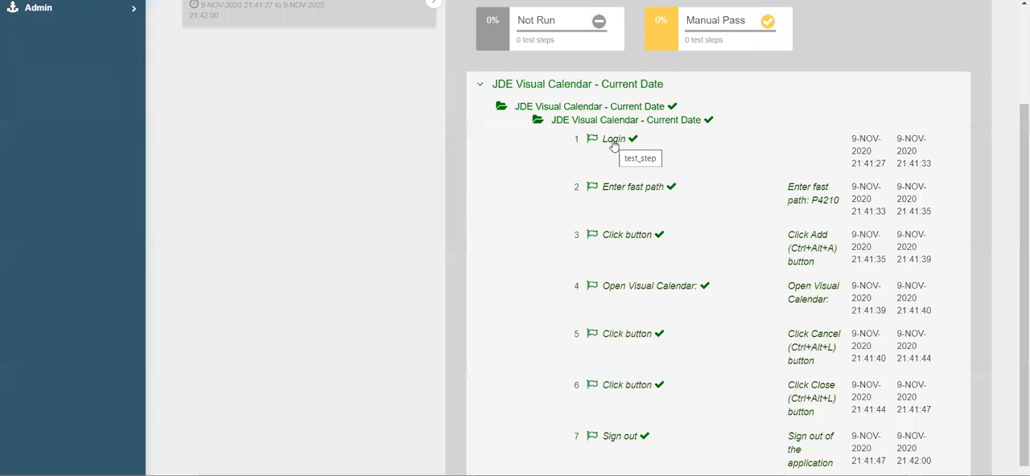
Expand the Login step's result details and examine how the username and password are displayed
left_click(613, 142)
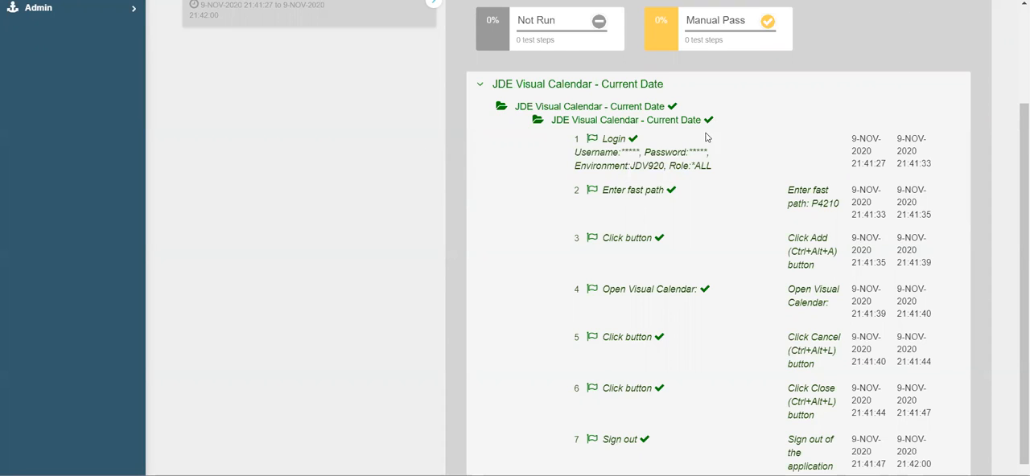
left_click_drag(620, 152, 639, 153)
left_click(628, 182)
Generate the full PDF report for the Run 1_Chrome iteration
scroll(450, 265, "up", 1)
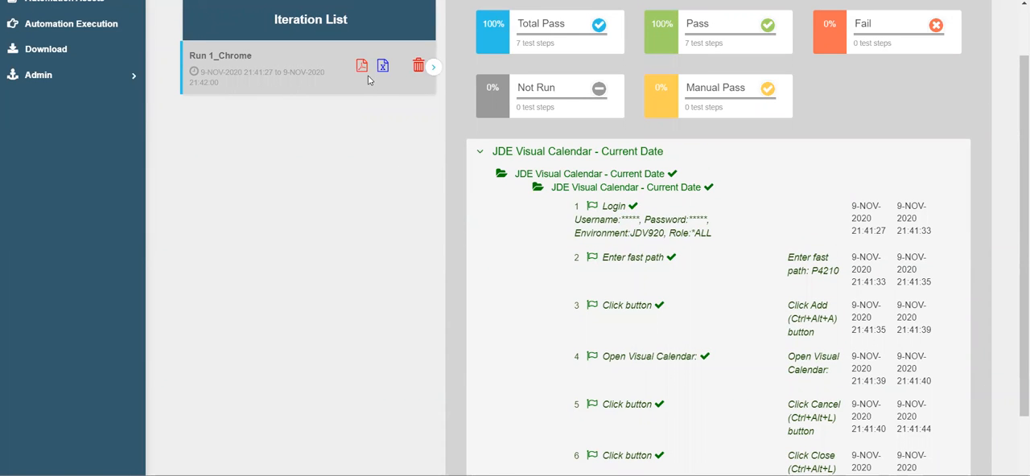
scroll(363, 75, "up", 1)
left_click(361, 133)
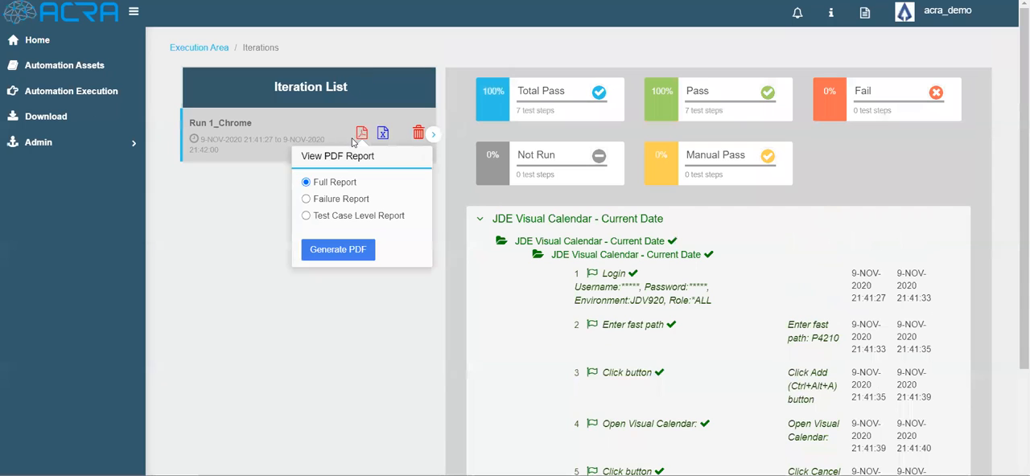
left_click(315, 249)
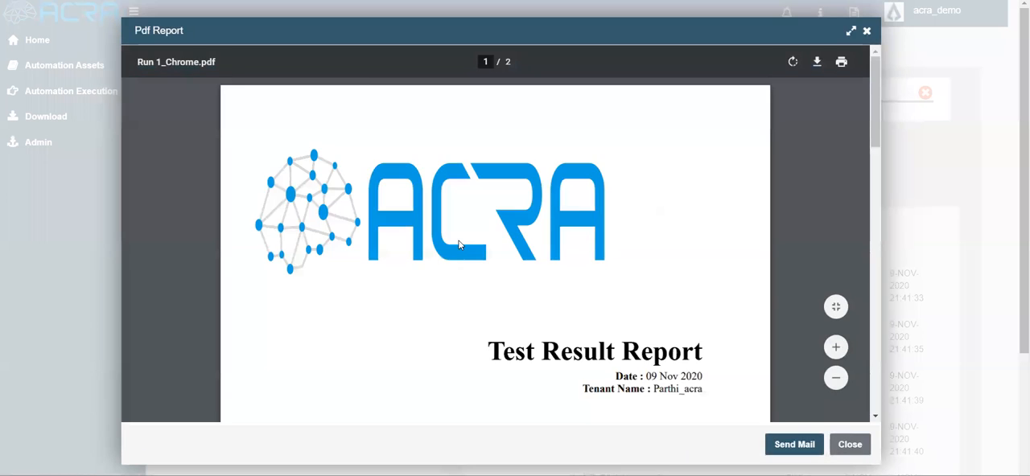
Examine the Login step's username and password values on page 2 of the PDF report, and close the report
scroll(458, 242, "down", 2)
scroll(458, 242, "down", 10)
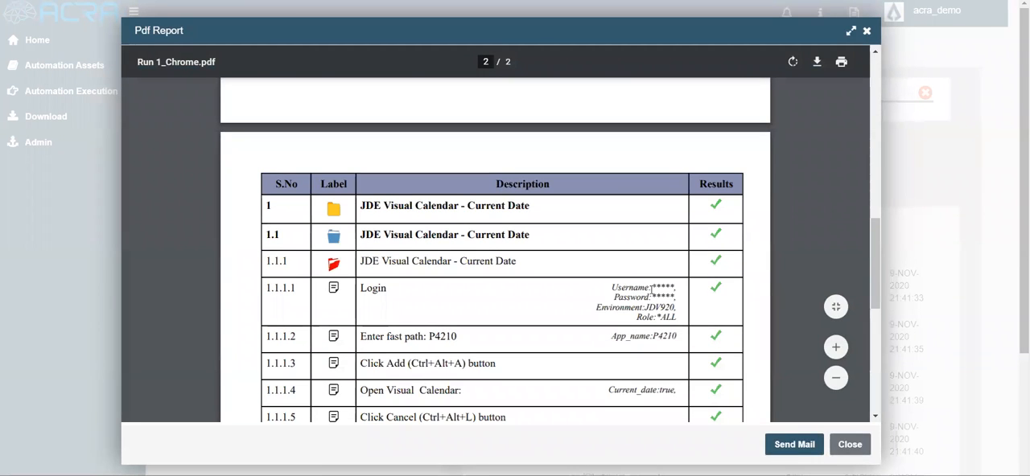
left_click_drag(652, 287, 671, 285)
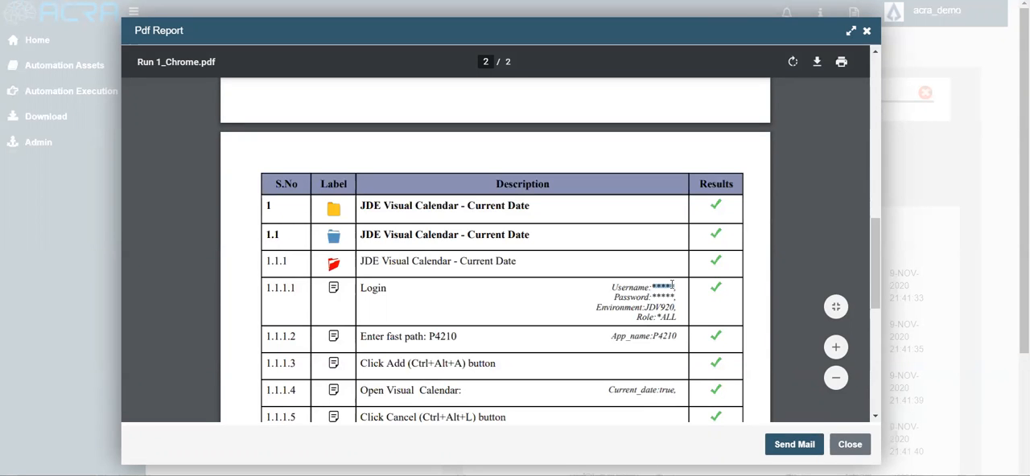
left_click(839, 449)
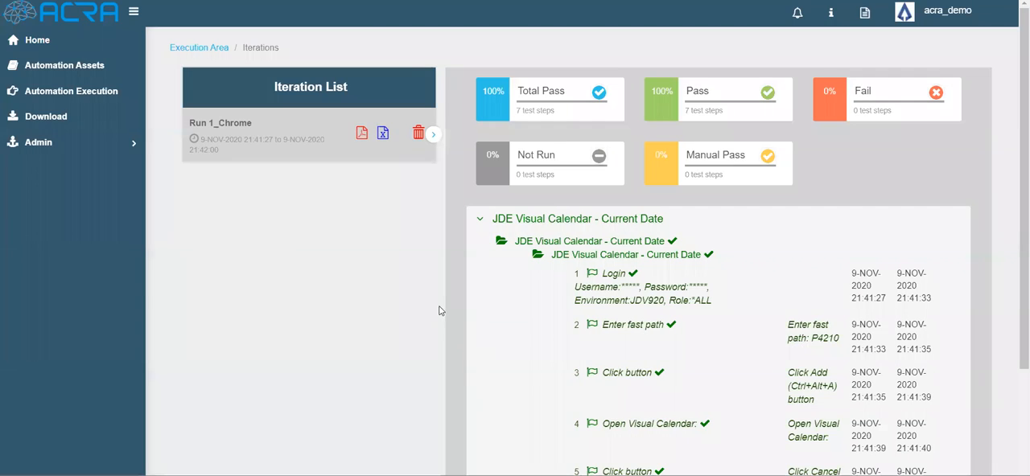
Generate the Excel report for the Run 1_Chrome iteration and examine the Login step's username in its Test Execution Summary
left_click(383, 135)
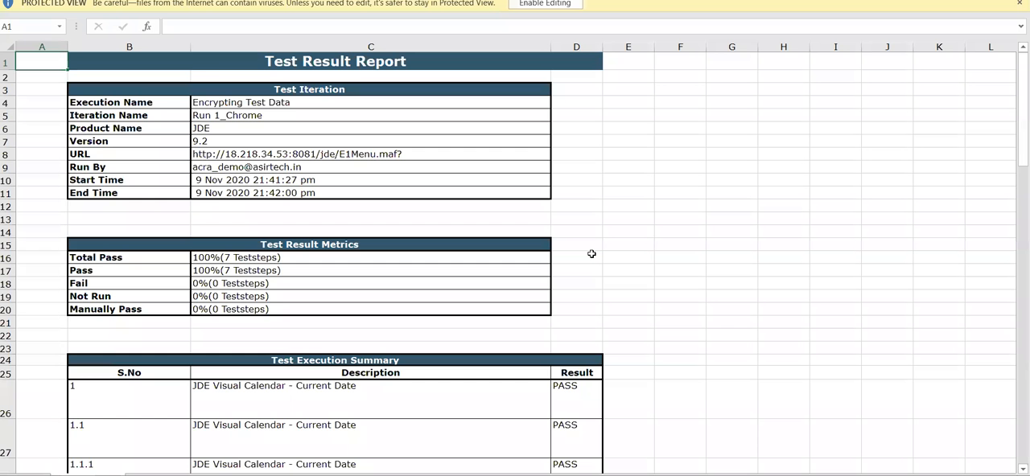
scroll(591, 254, "down", 4)
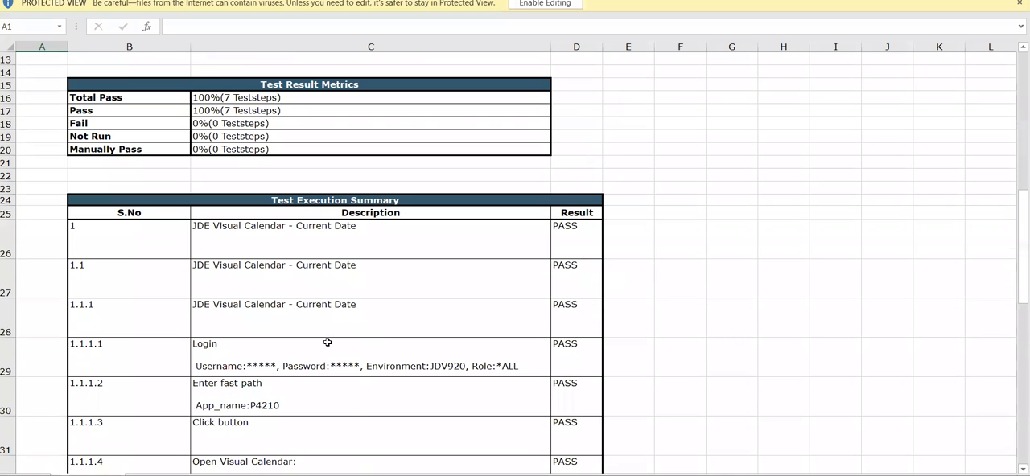
left_click(252, 366)
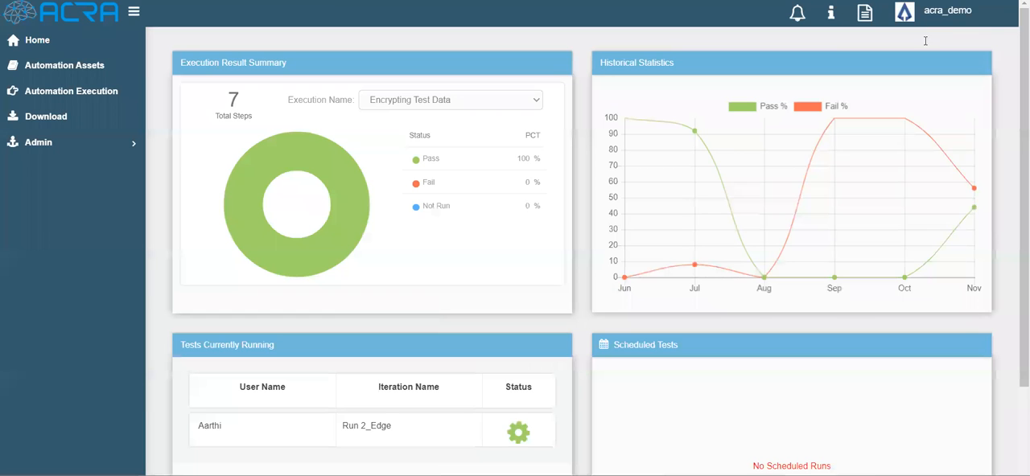
Open the account menu to sign out of the application
left_click(926, 17)
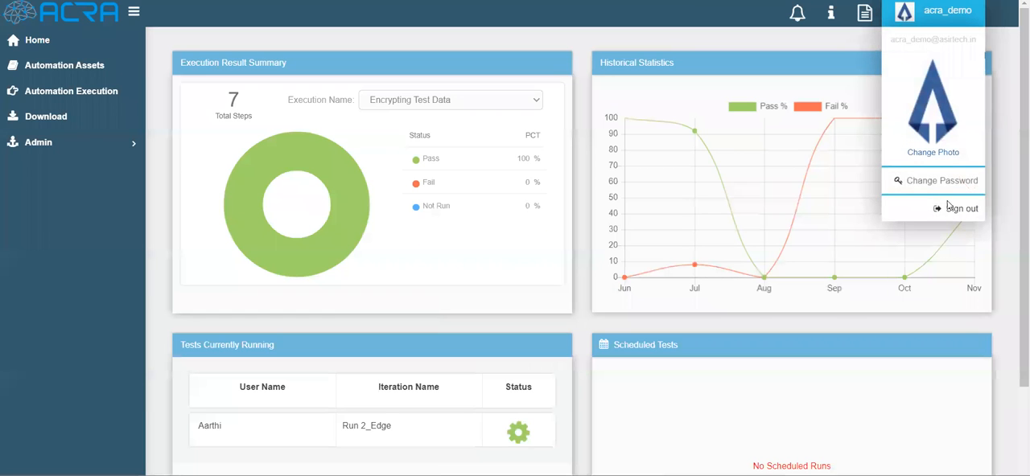